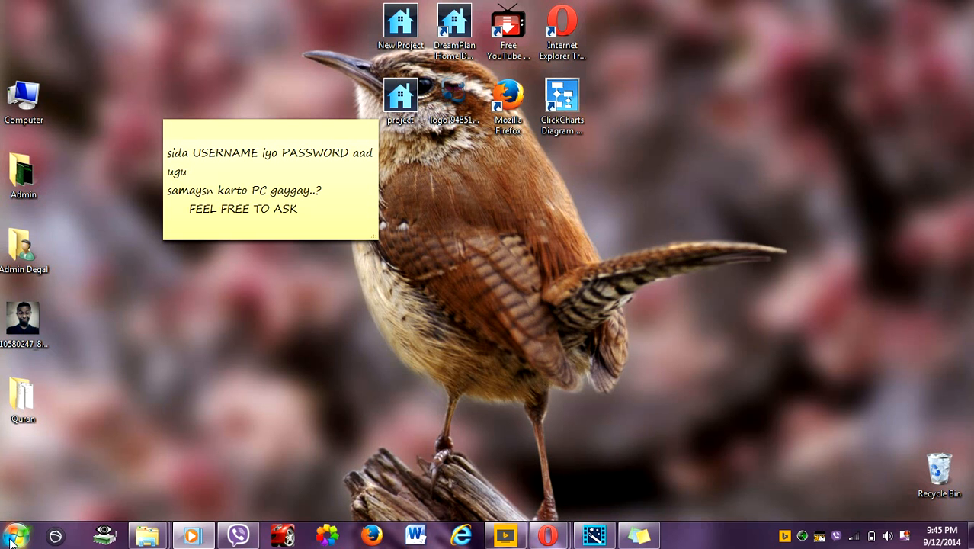
- Open the Control Panel
left_click(11, 541)
left_click(10, 540)
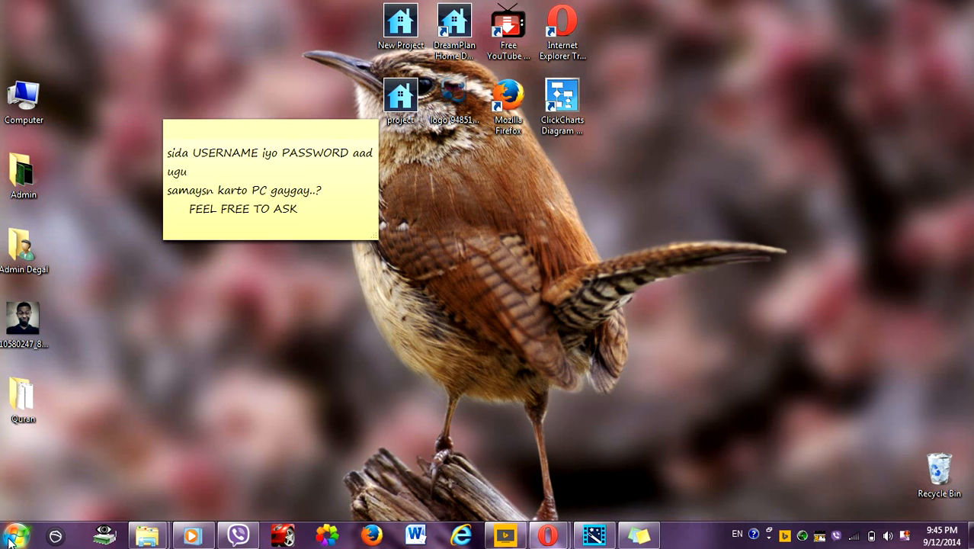
left_click(13, 539)
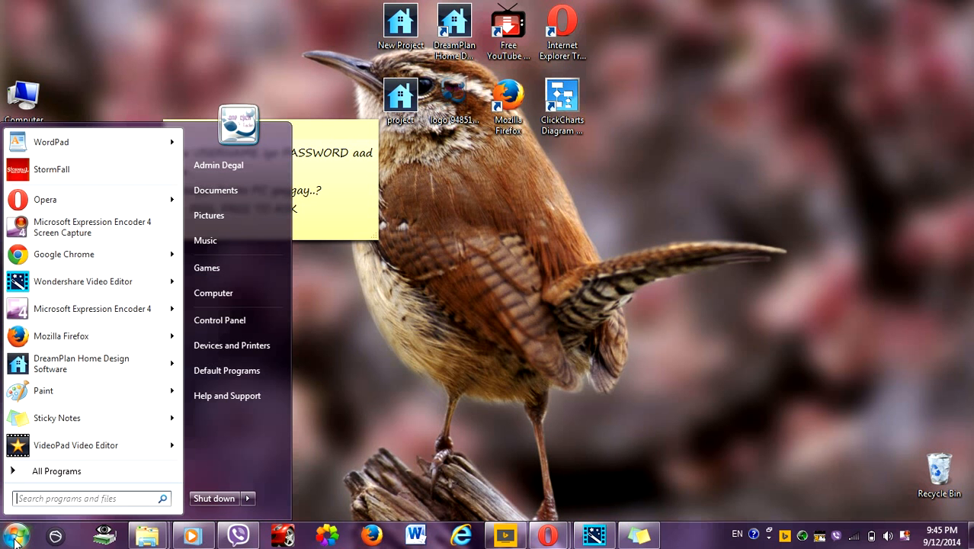
left_click(236, 322)
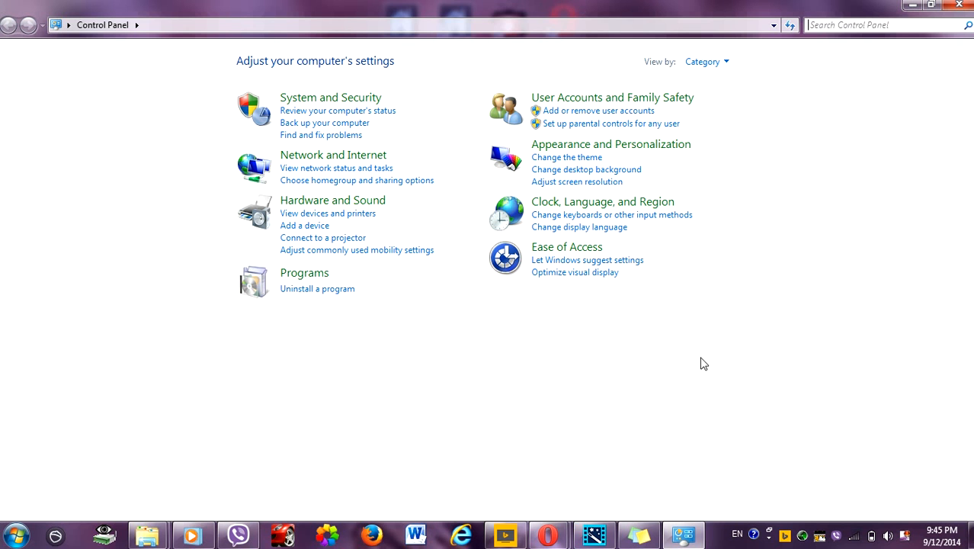
- Show the Control Panel items as small icons and as large icons, and return to the Category view
left_click(693, 61)
left_click(740, 120)
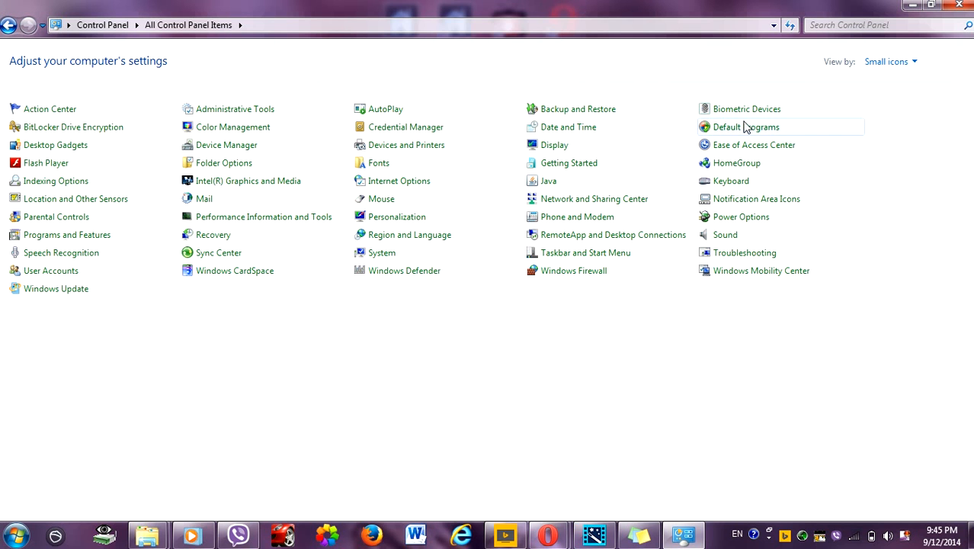
left_click(872, 62)
left_click(874, 101)
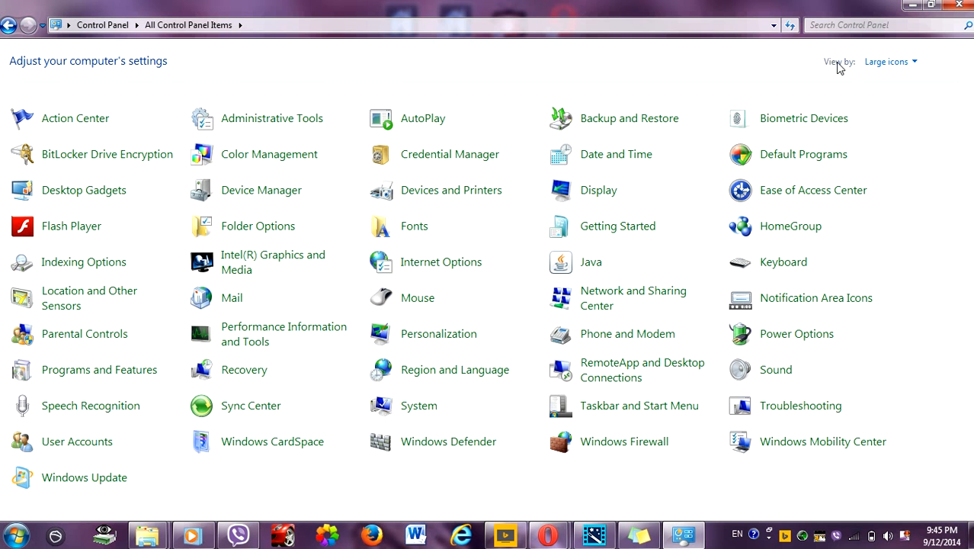
left_click(884, 61)
left_click(888, 80)
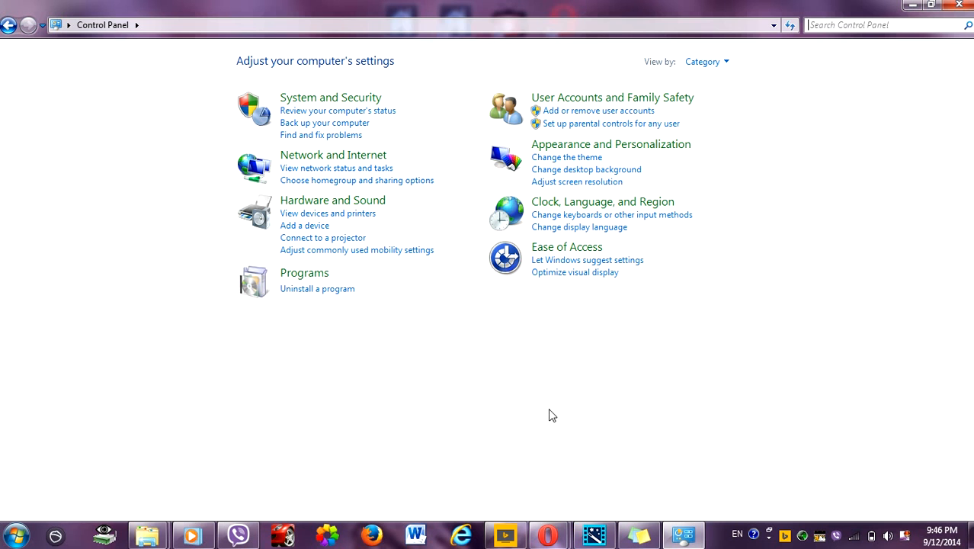
left_click(707, 64)
left_click(716, 83)
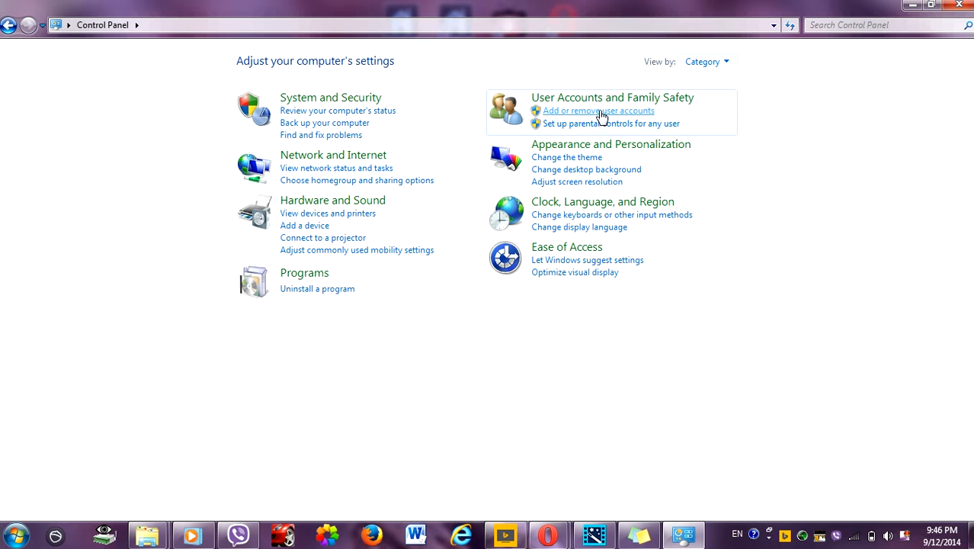
- Open the page for adding or removing user accounts and examine the change options of the ONE CLICK administrator account
left_click(507, 109)
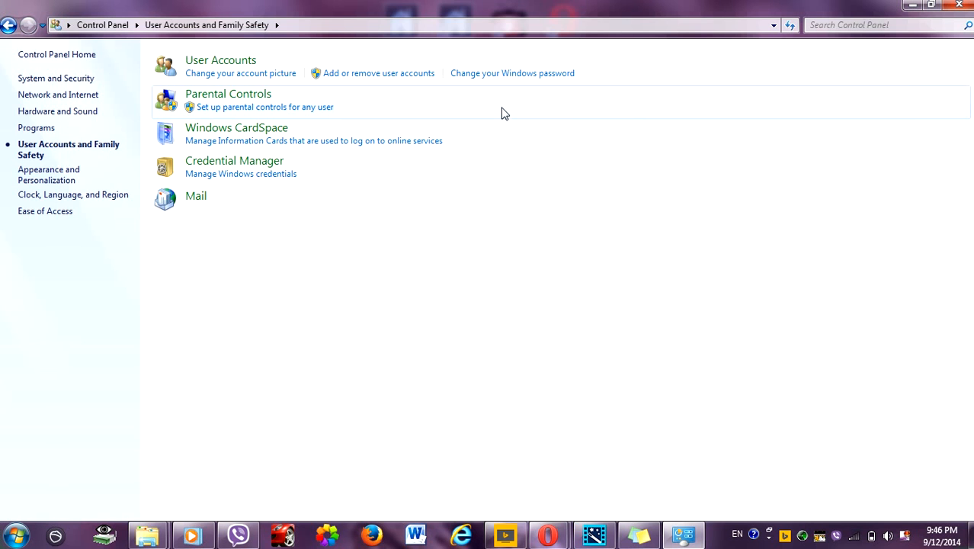
left_click(392, 74)
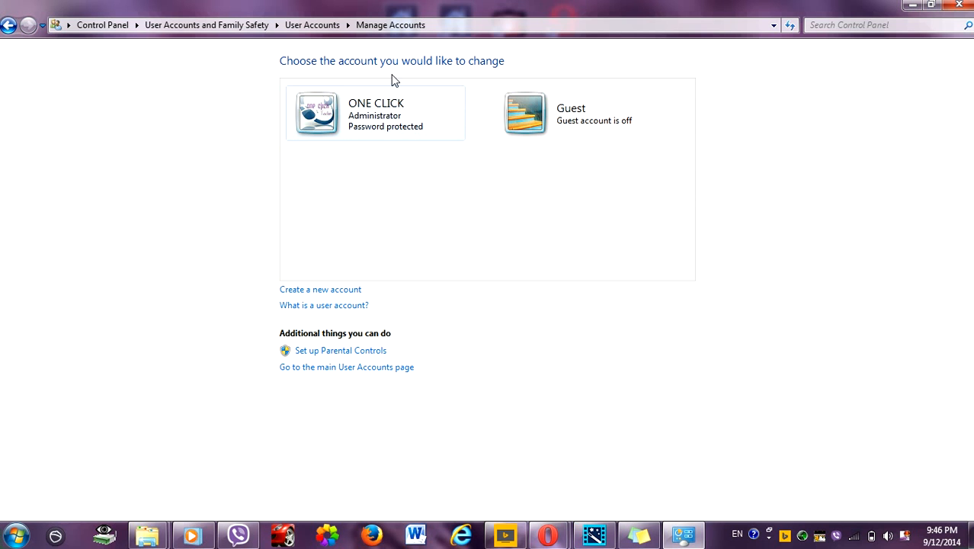
left_click(396, 105)
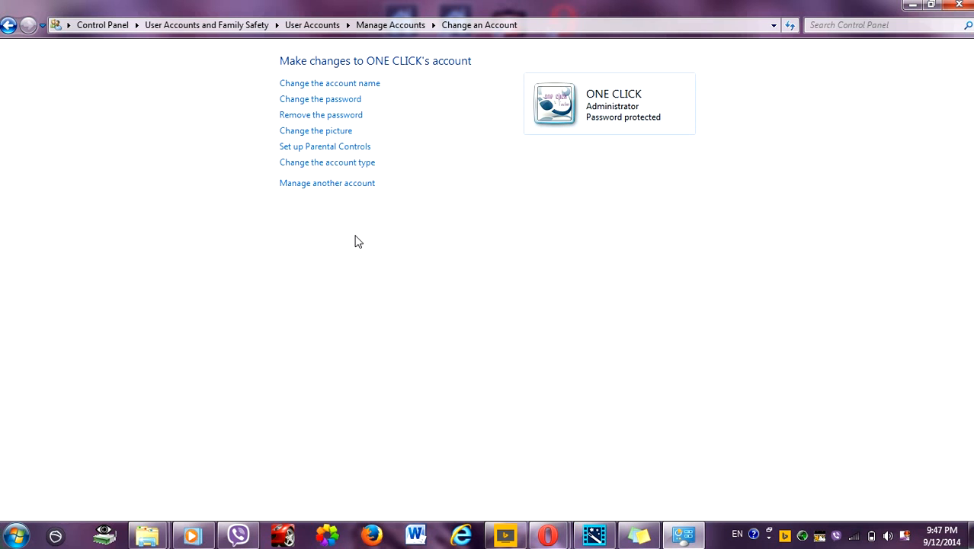
left_click(342, 184)
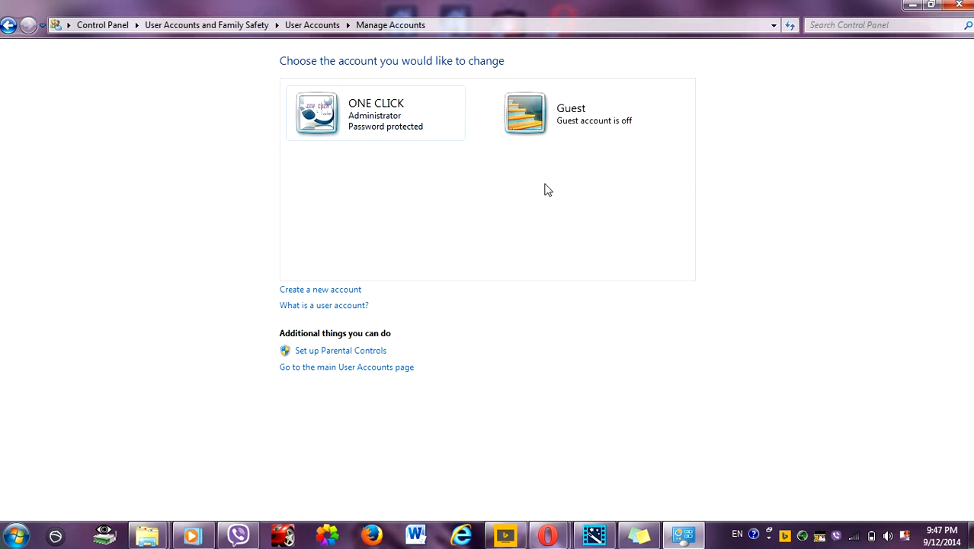
left_click(8, 25)
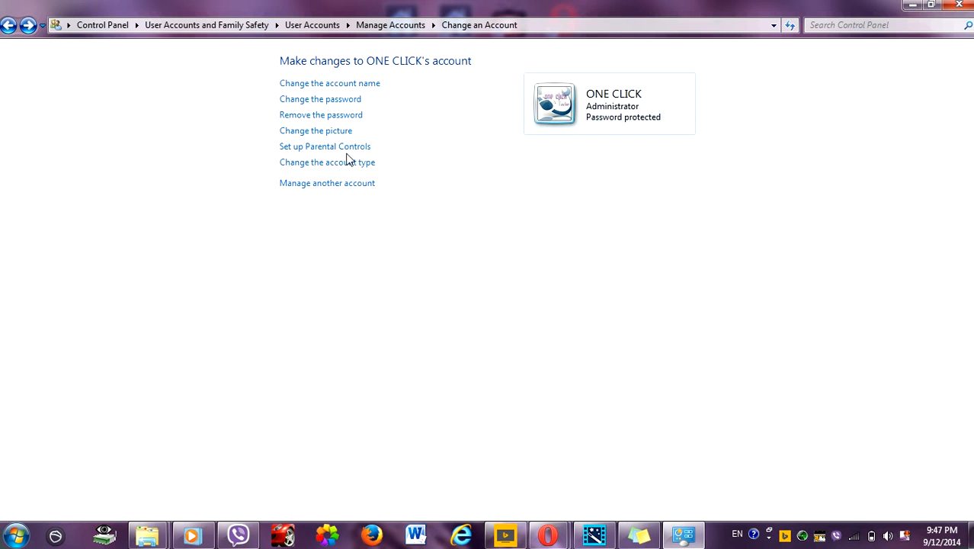
left_click(350, 190)
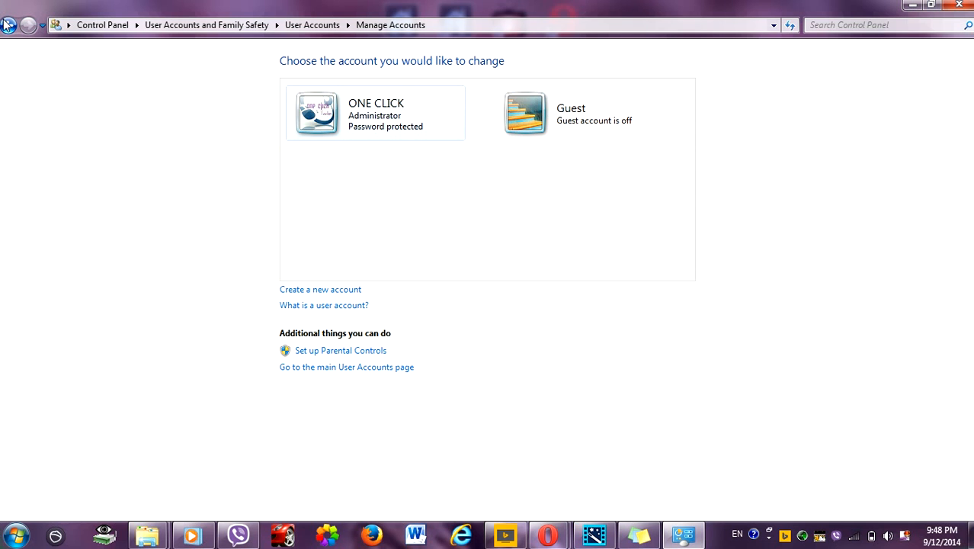
- Create a new standard user account named "magaca u bixi"
left_click(325, 290)
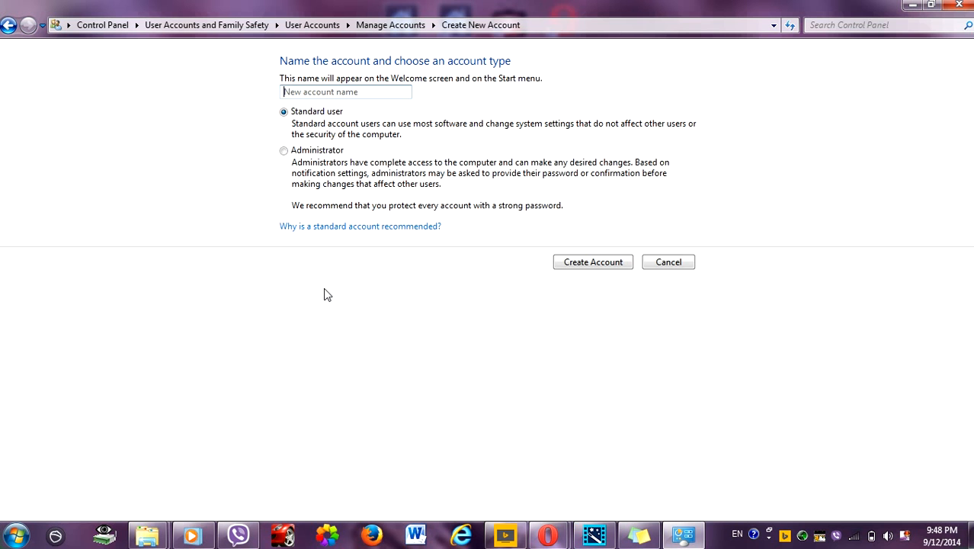
type("magaca u bixi")
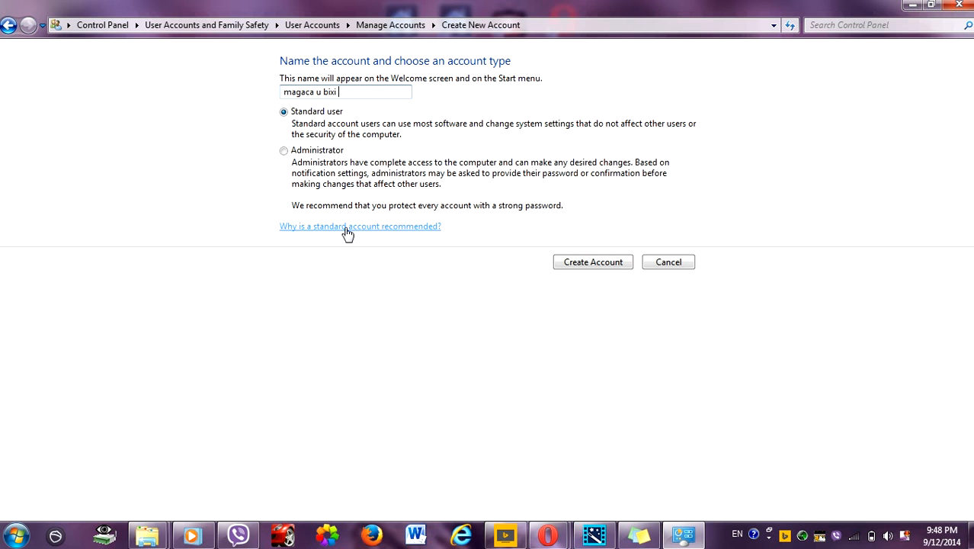
left_click(599, 261)
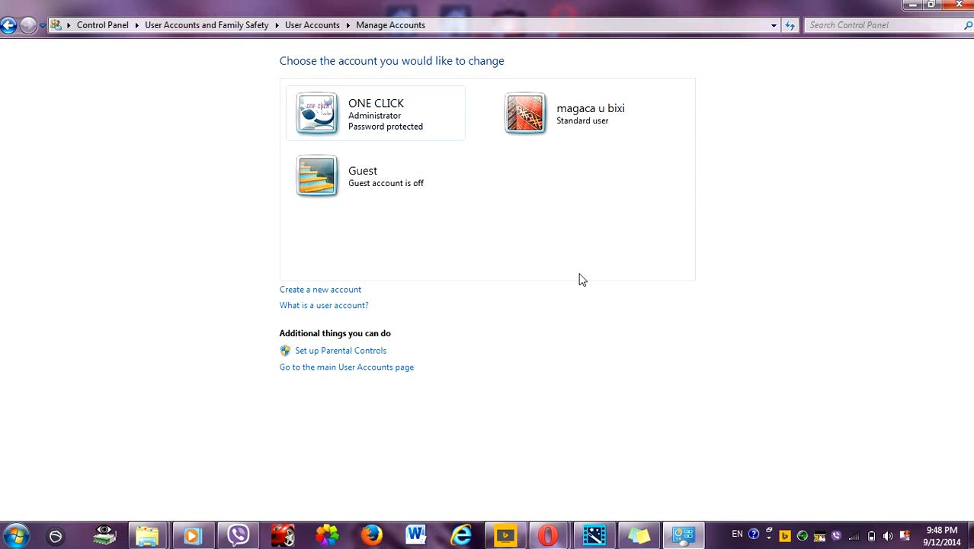
- Start creating a password for the magaca u bixi account, entering and confirming the new password
left_click(535, 111)
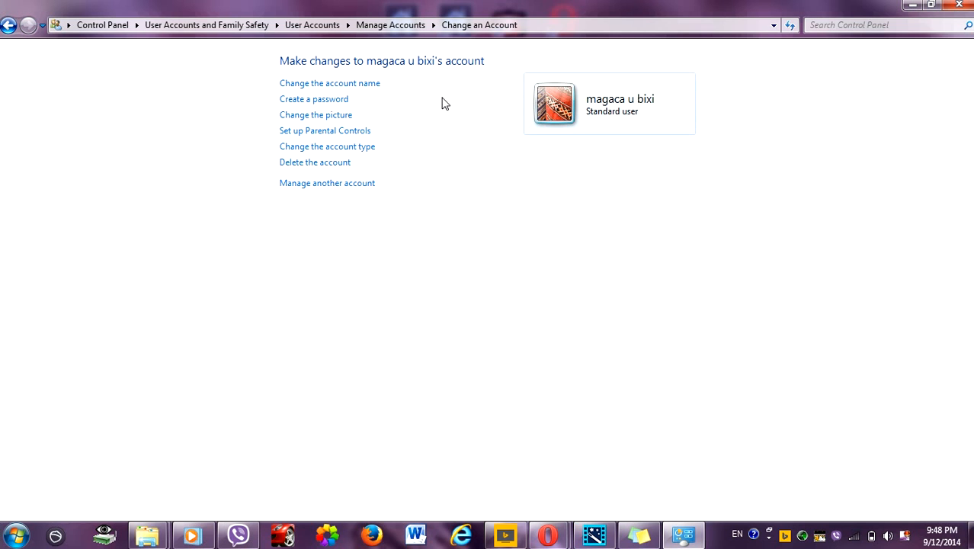
left_click(333, 104)
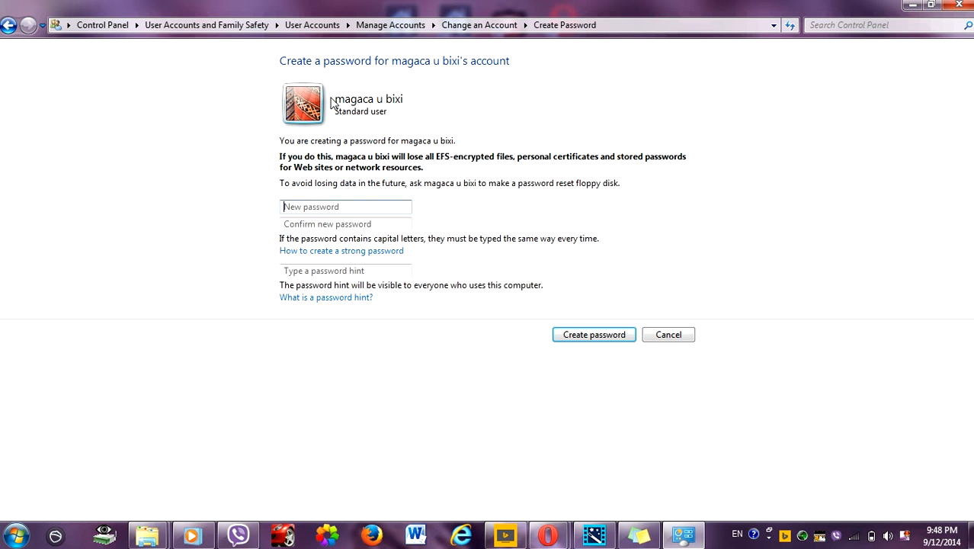
type("*******")
key("Tab")
type("*******")
key("Tab")
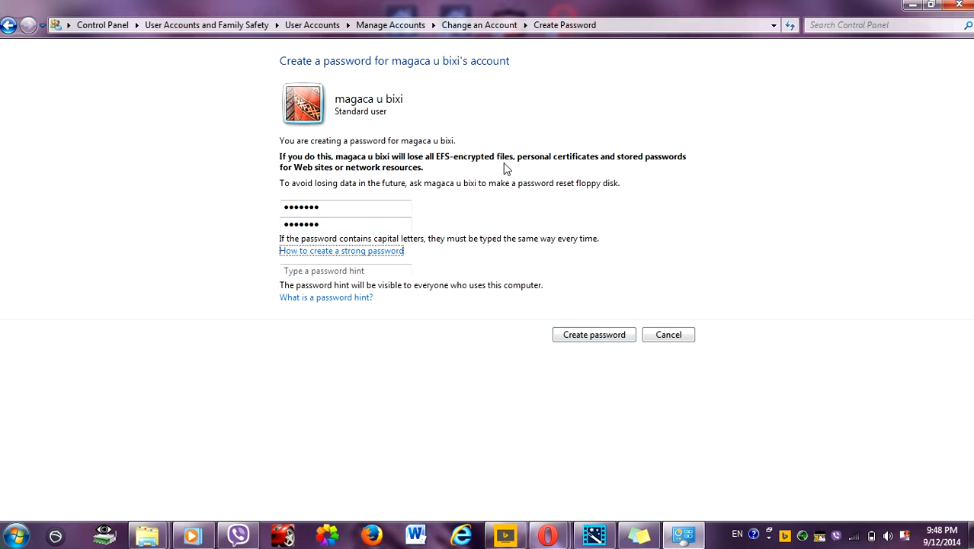
key("Tab")
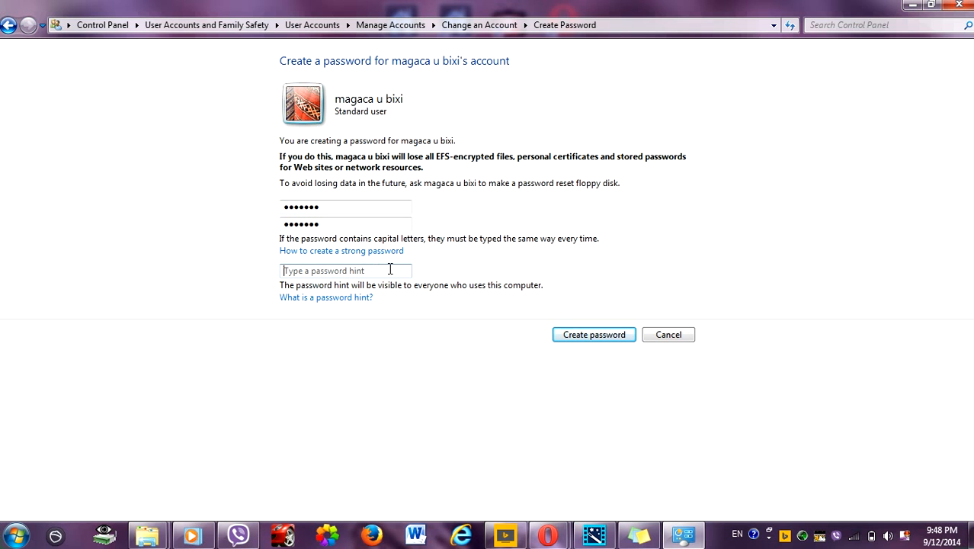
- Enter a password hint and create the password for the magaca u bixi account
type("soo")
key("BackSpace")
key("BackSpace")
type("som")
key("BackSpace")
key("Return")
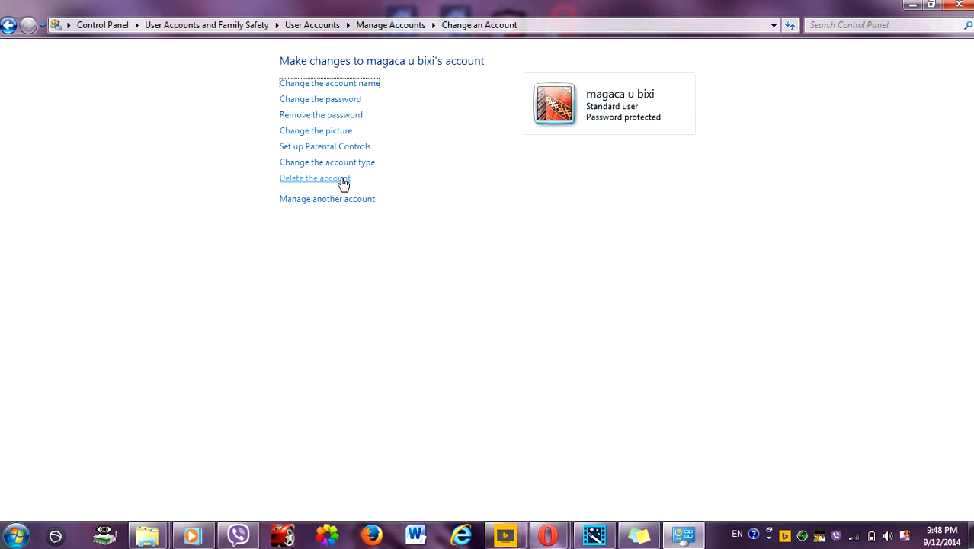
- Try to change the magaca u bixi account's password, entering and confirming a new password with the hint "somalia"
left_click(337, 99)
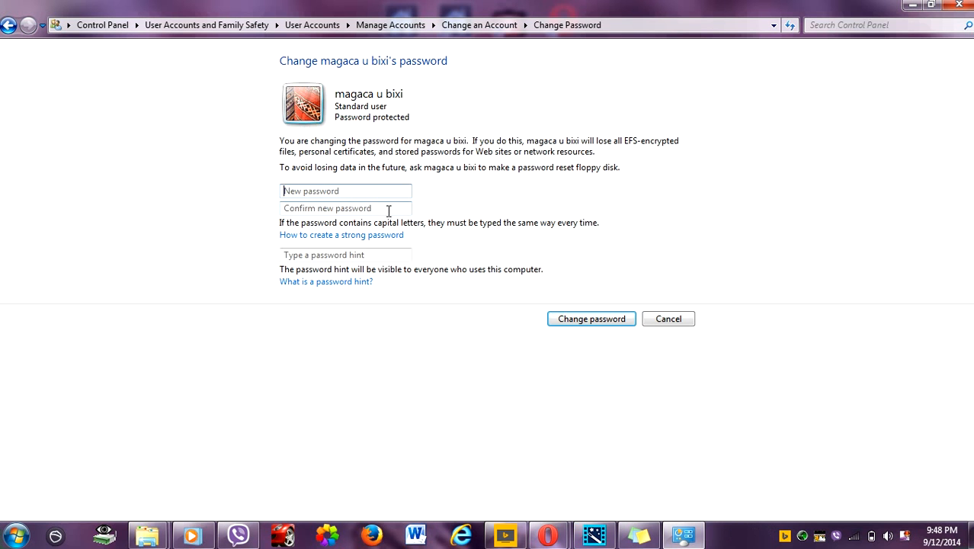
type("•••••••")
left_click(374, 208)
type("•••••••")
key("Tab")
key("Tab")
type("somalia")
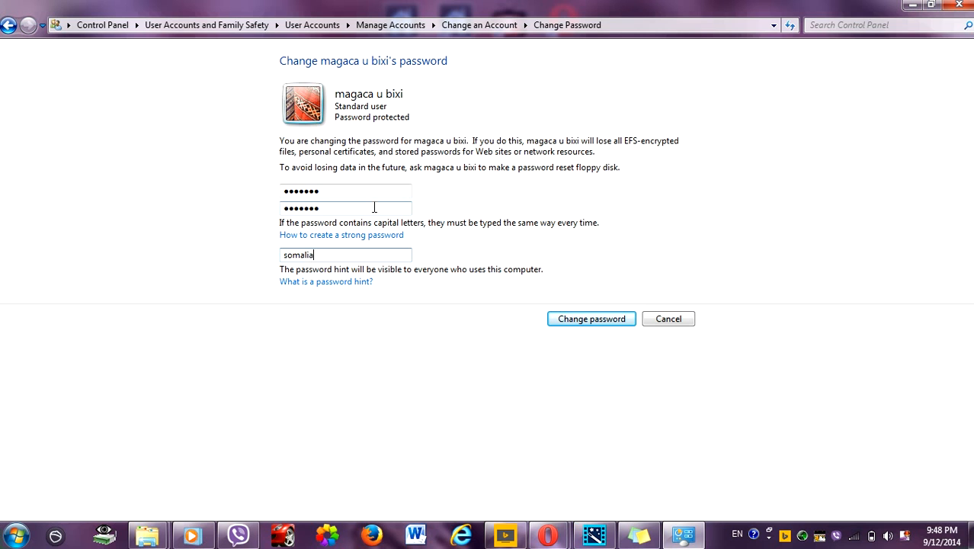
left_click_drag(327, 260, 279, 259)
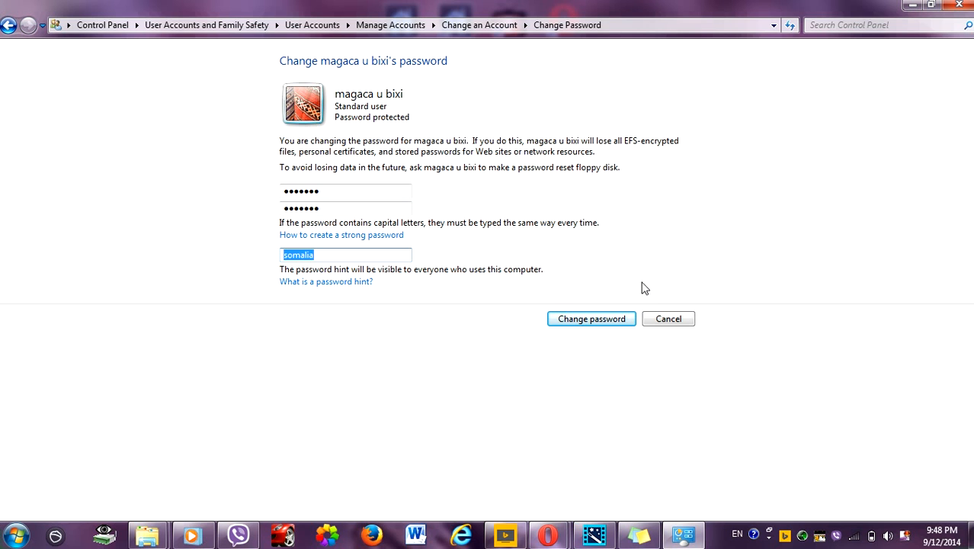
left_click(379, 258)
left_click(598, 326)
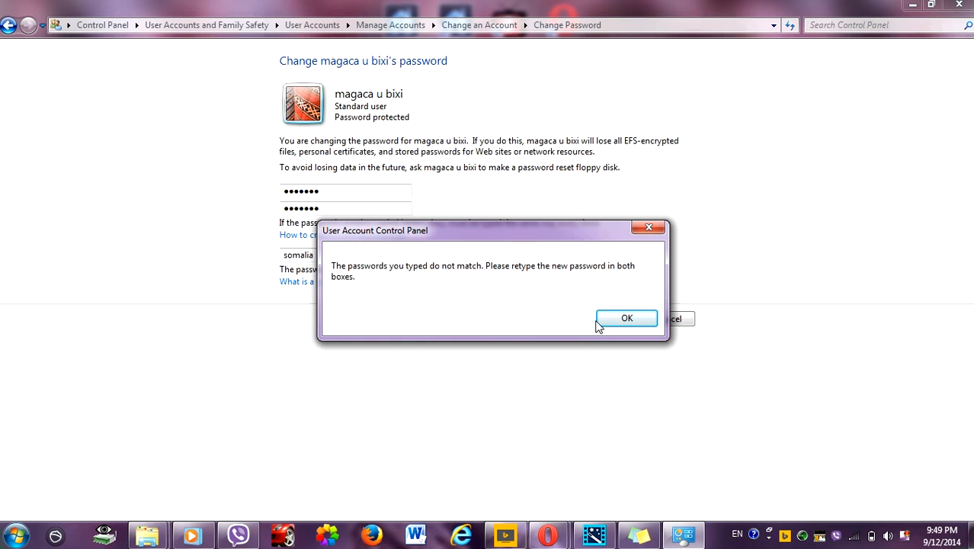
- Retype the new password for the magaca u bixi account and cancel the password change
left_click(628, 327)
left_click(348, 191)
type("********")
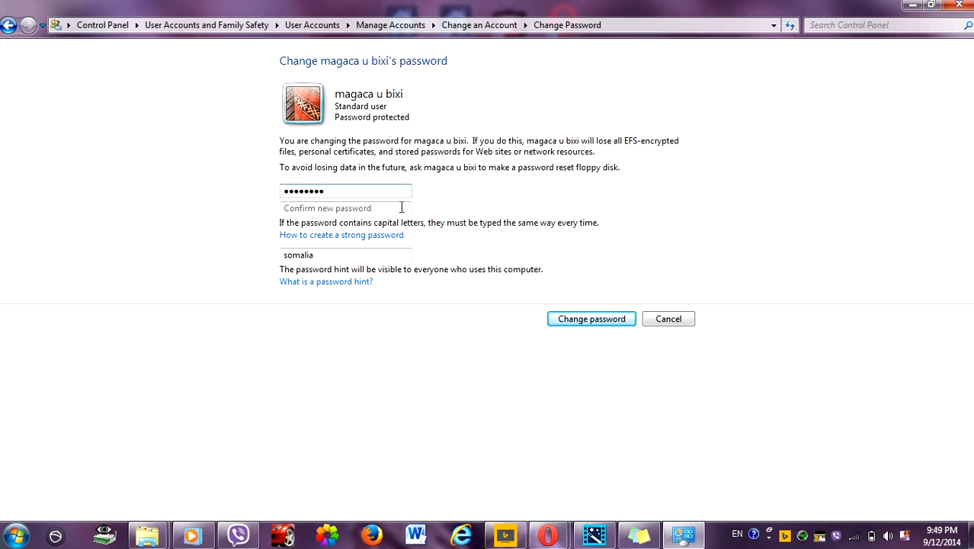
left_click(365, 209)
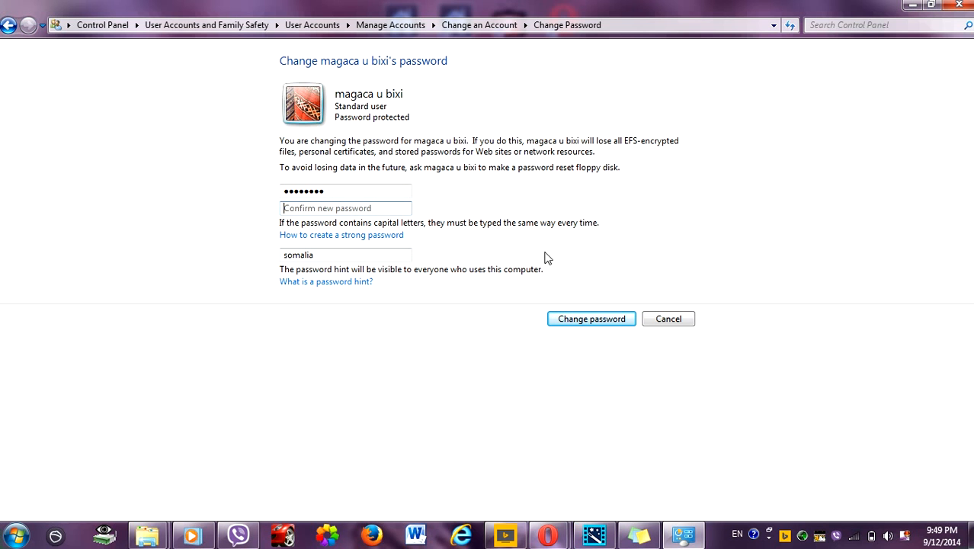
left_click(670, 320)
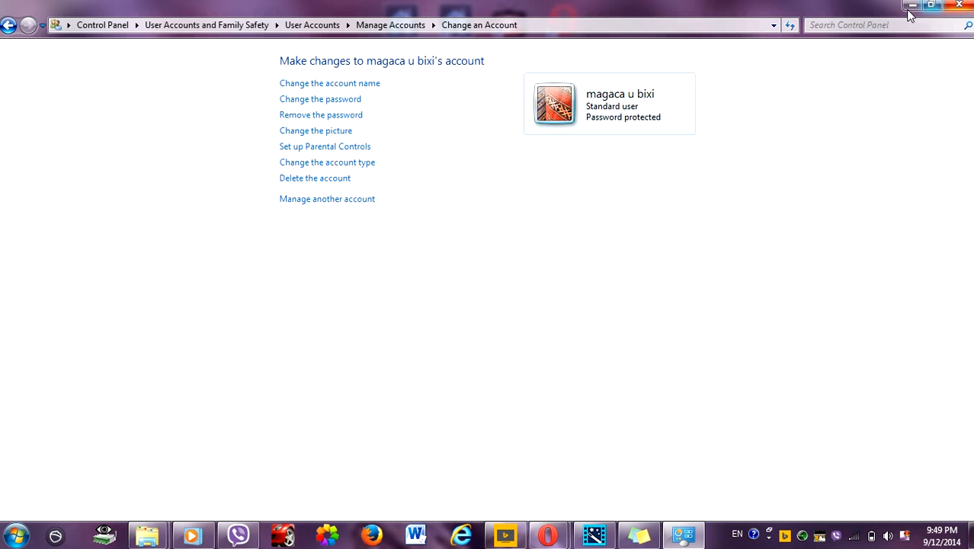
- Return to the list of user accounts and close the Control Panel window
left_click(412, 27)
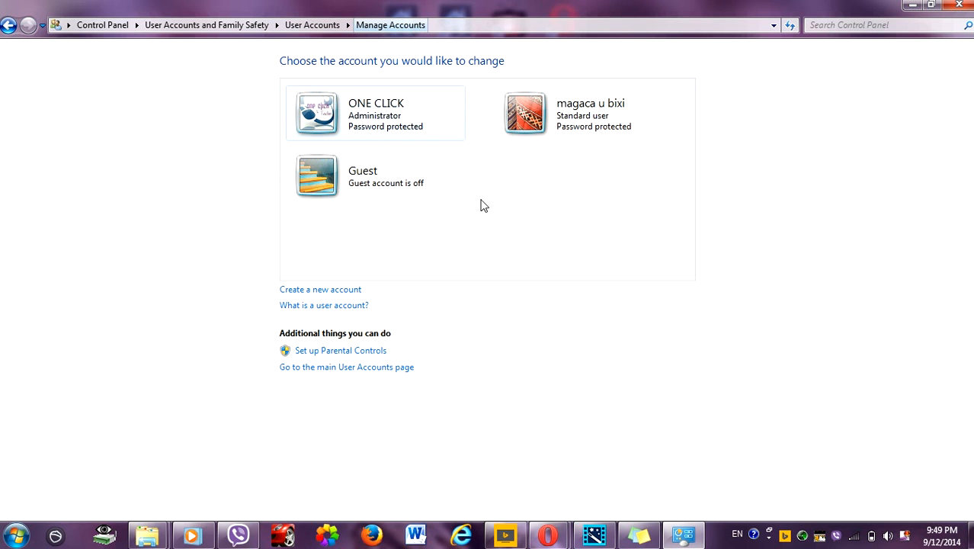
left_click(959, 5)
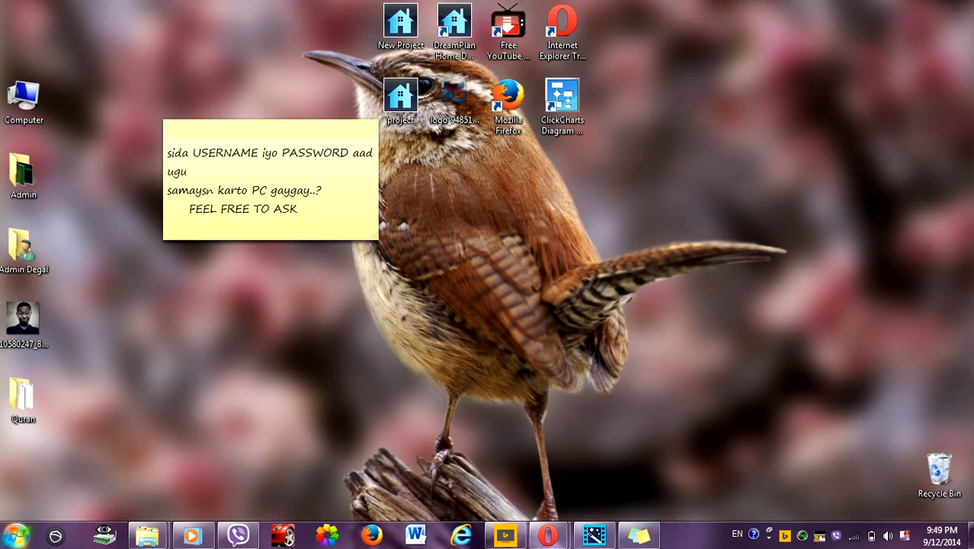
- Reopen the Control Panel and go to the page for adding or removing user accounts
left_click(15, 536)
left_click(235, 317)
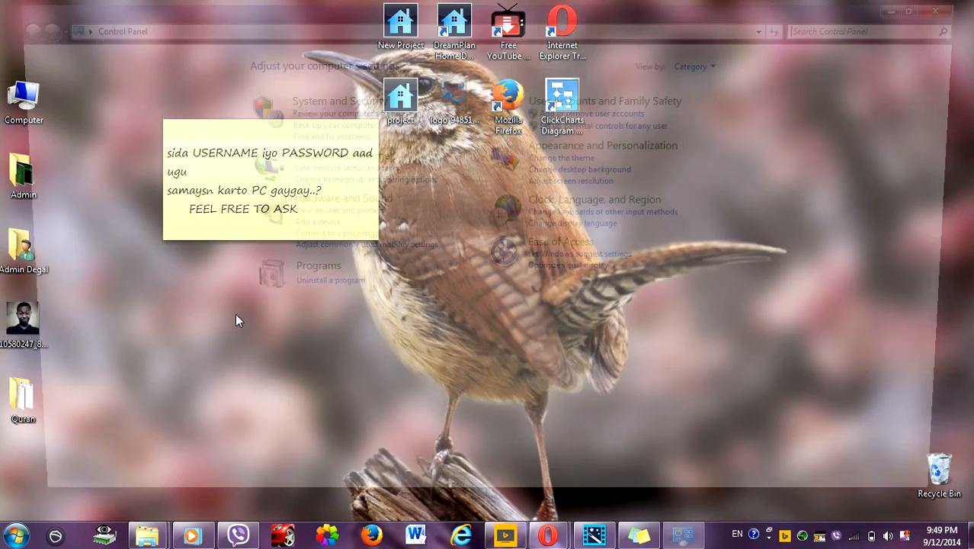
left_click(577, 113)
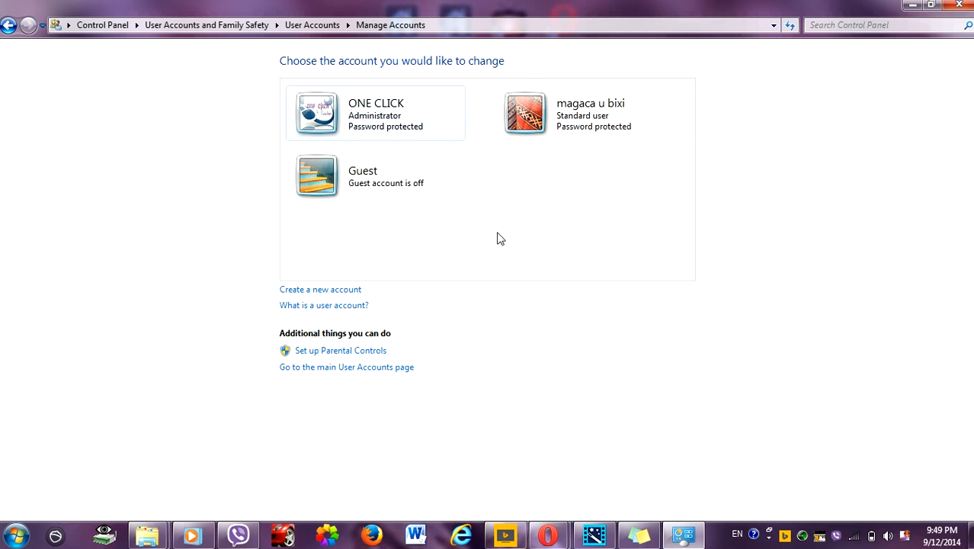
- Delete the magaca u bixi account together with its files and close the Control Panel window
left_click(557, 122)
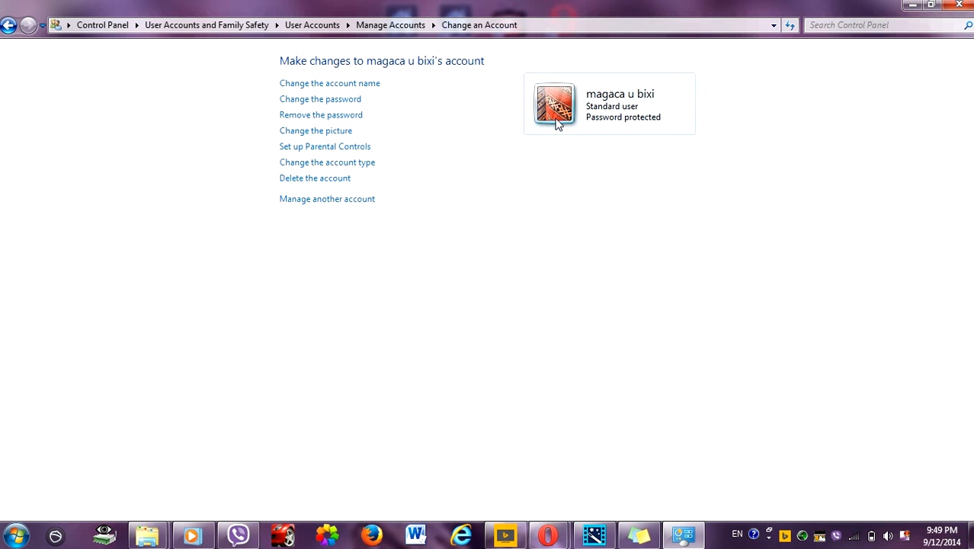
left_click(326, 180)
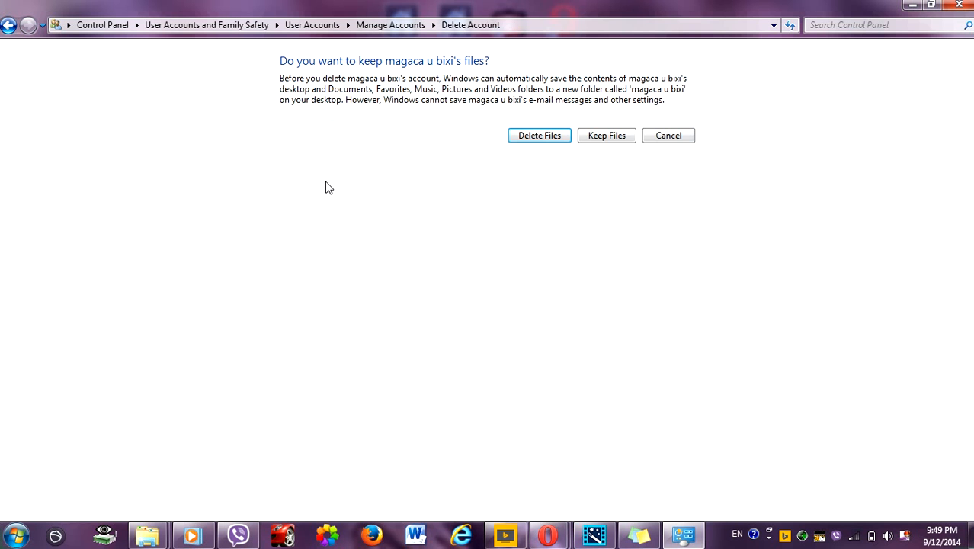
left_click(533, 137)
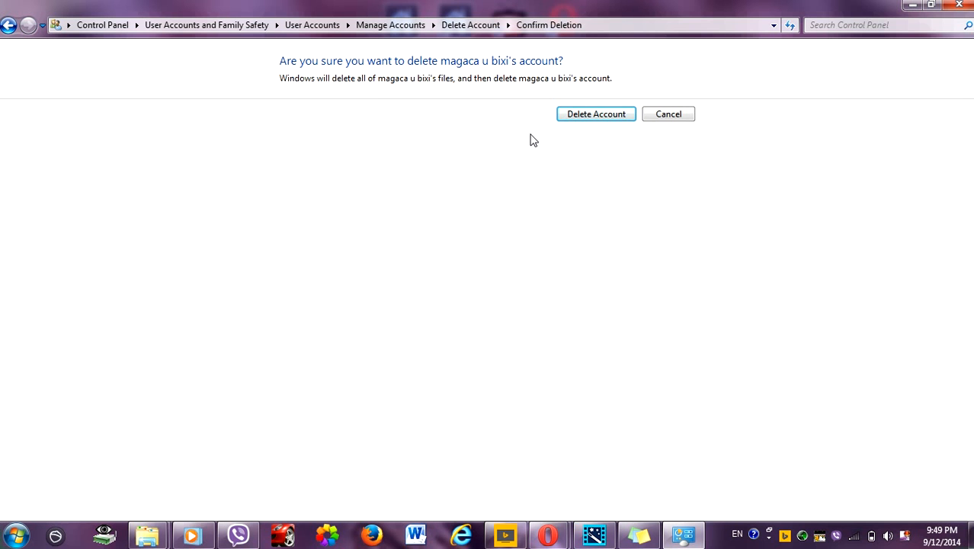
left_click(8, 26)
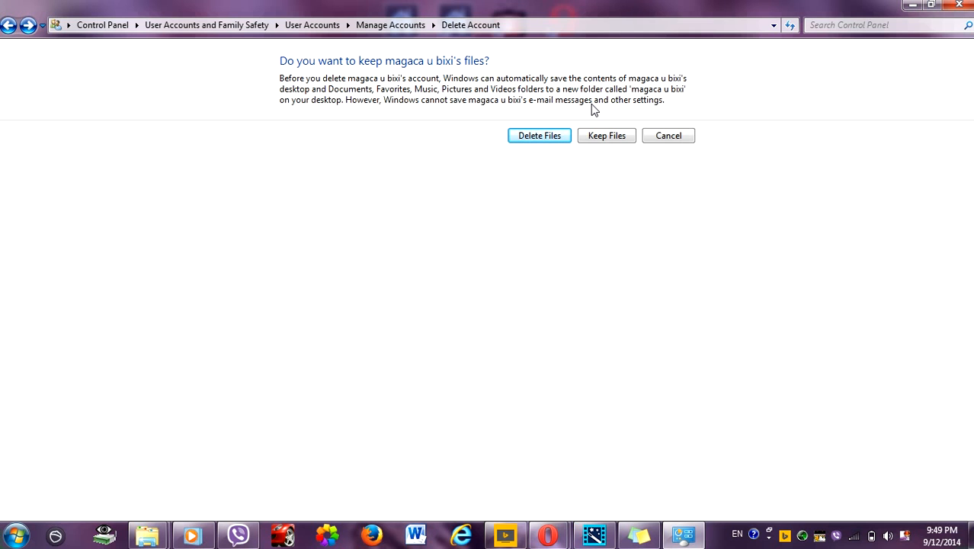
left_click(547, 135)
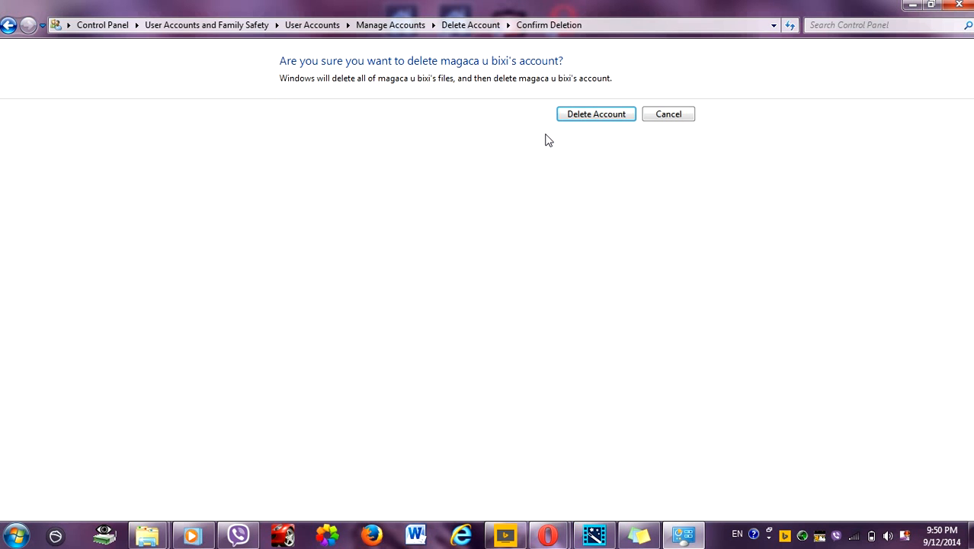
left_click(613, 113)
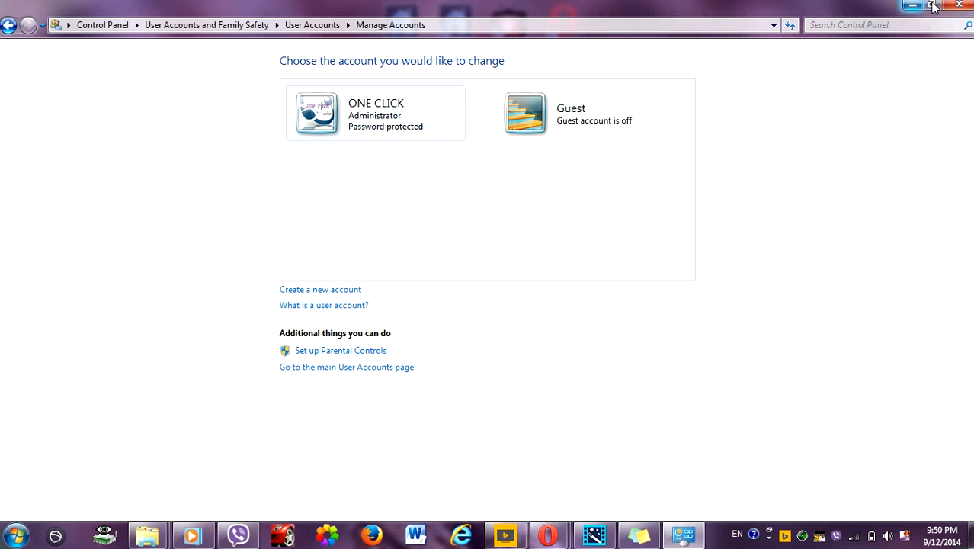
left_click(959, 5)
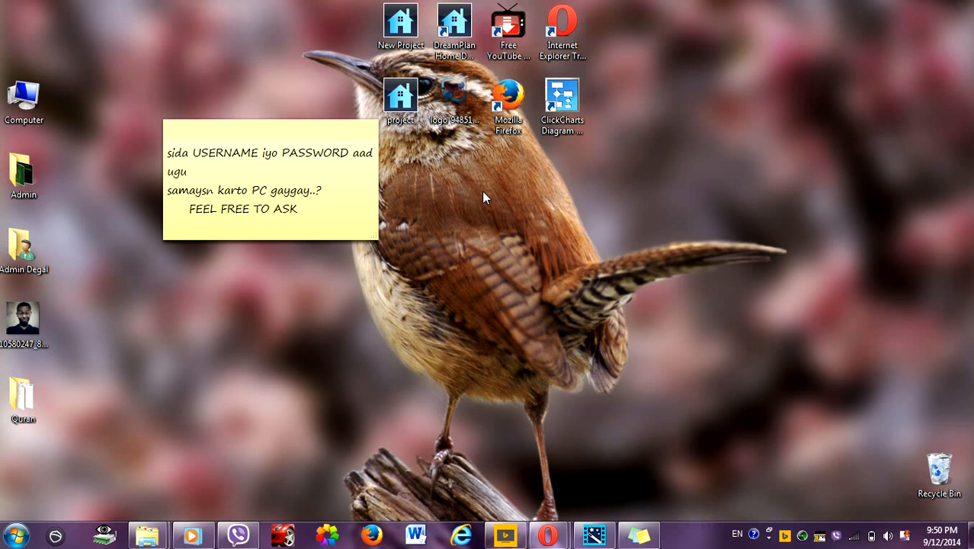
left_click(15, 535)
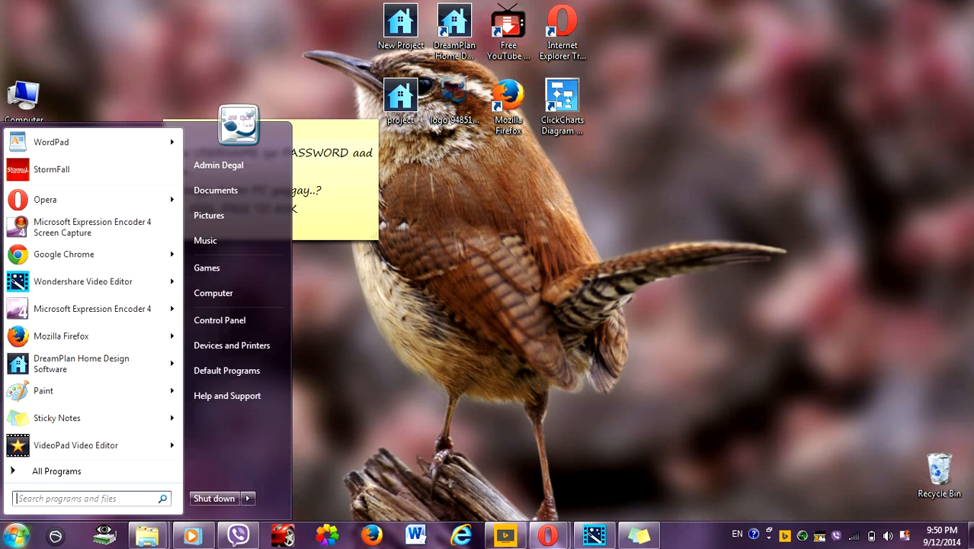
left_click(238, 325)
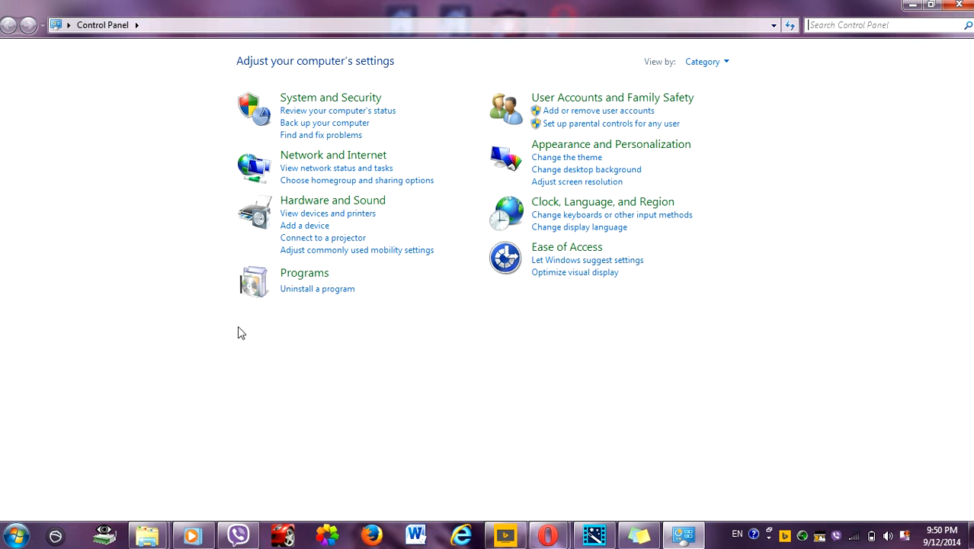
left_click(516, 163)
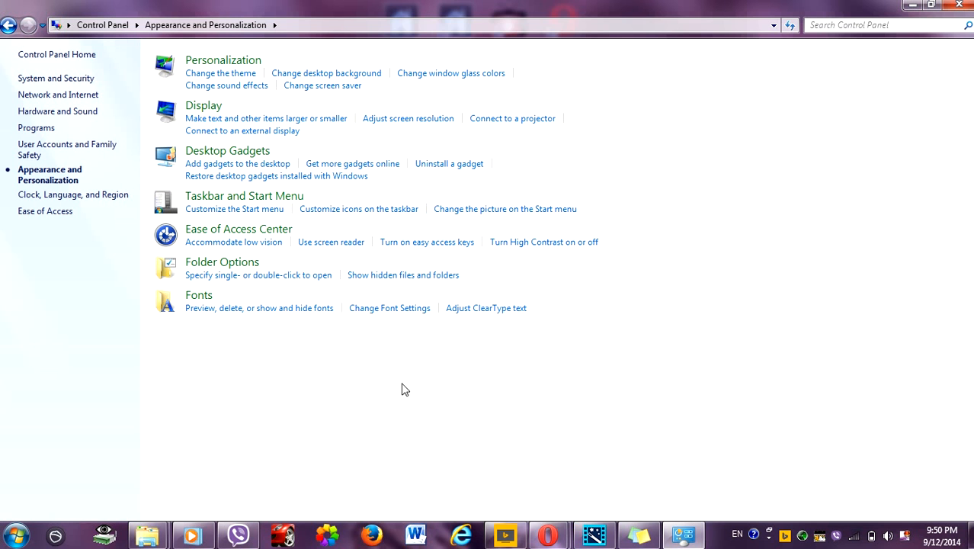
left_click(349, 85)
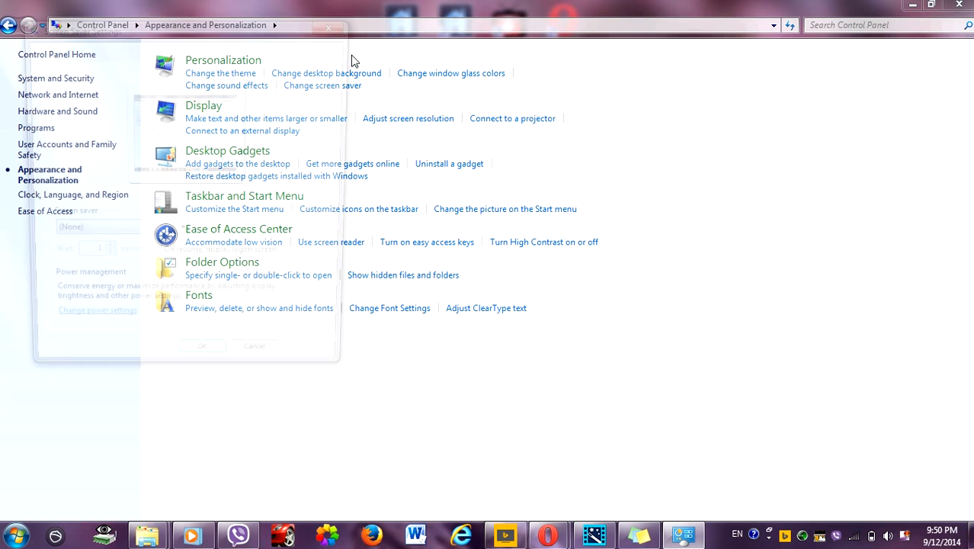
left_click_drag(278, 37, 473, 66)
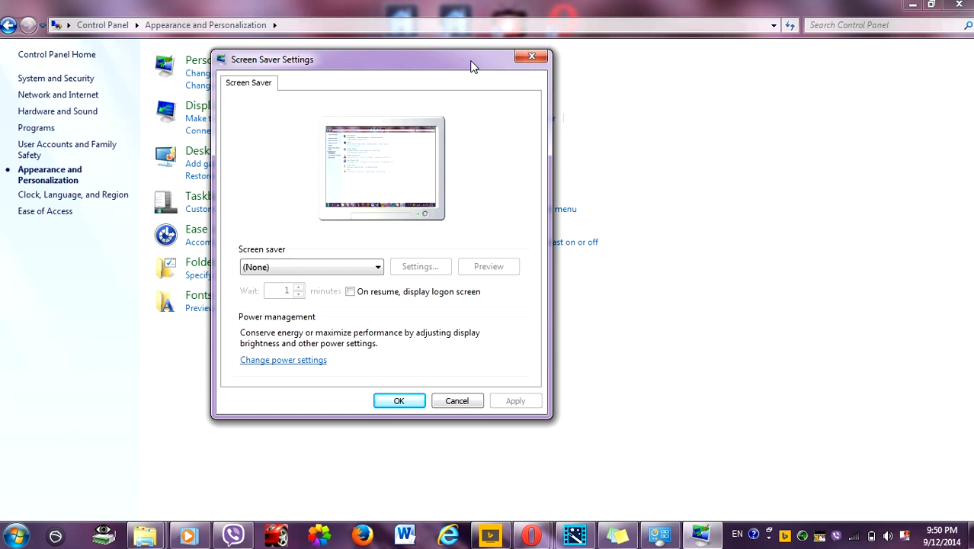
left_click(531, 56)
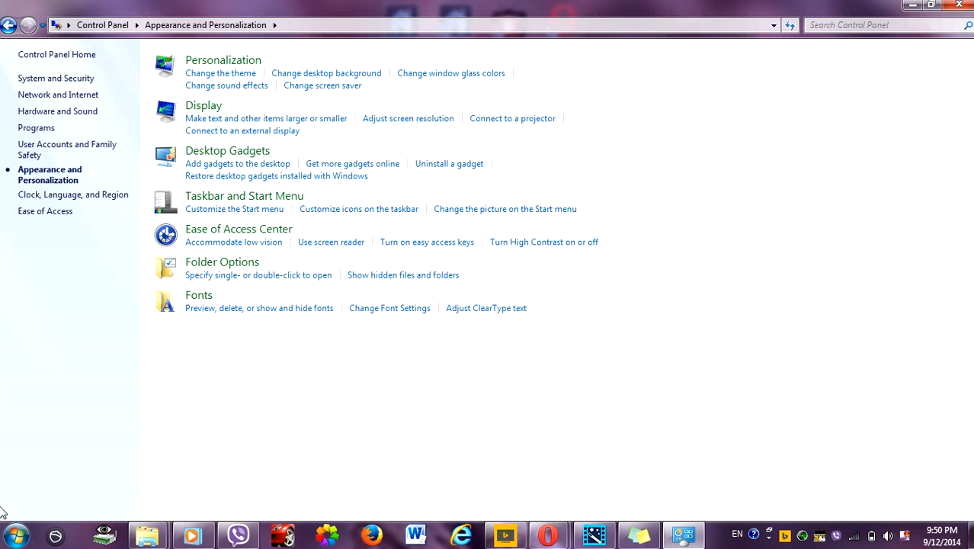
- Open the Screen Saver Settings from the Control Panel's Appearance and Personalization category and move the dialog clear of the window edge
left_click(13, 541)
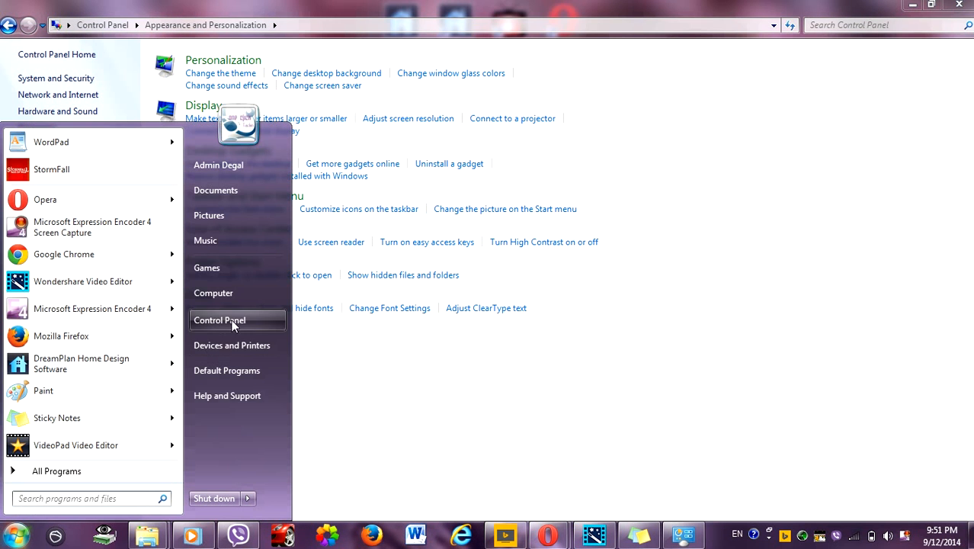
left_click(251, 326)
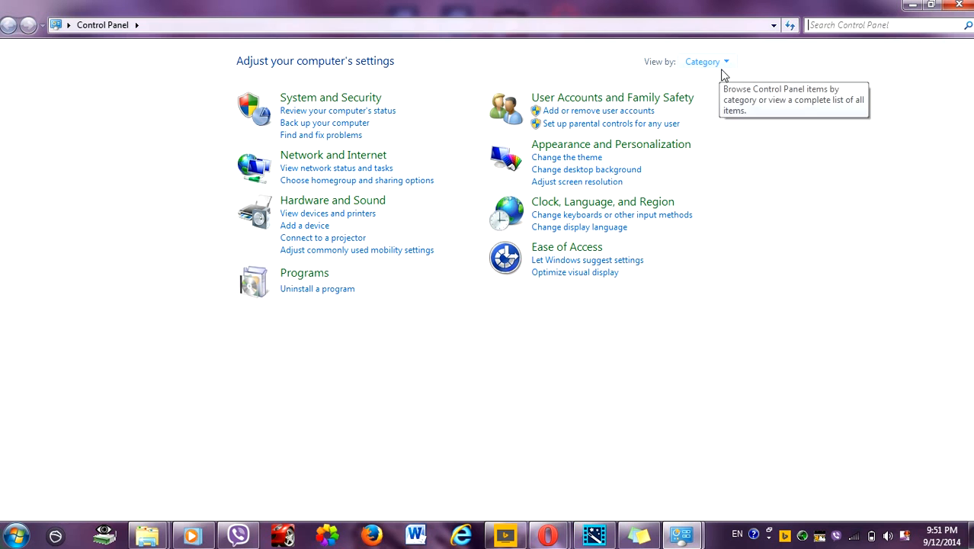
left_click(522, 166)
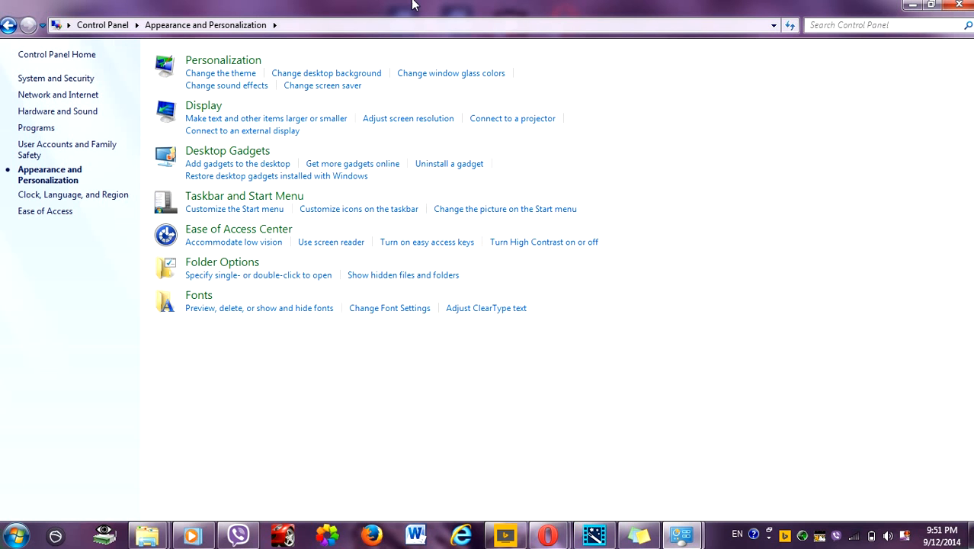
left_click(320, 87)
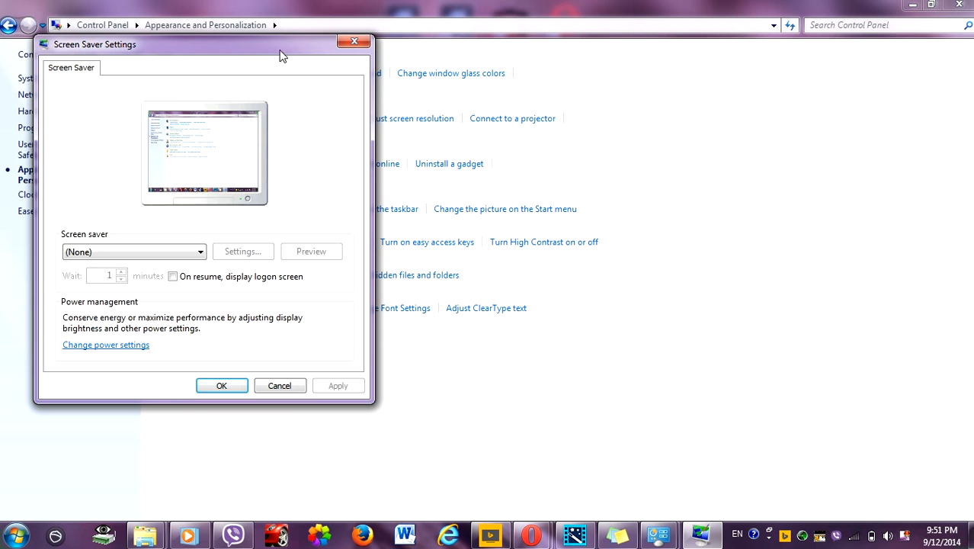
left_click_drag(267, 48, 432, 42)
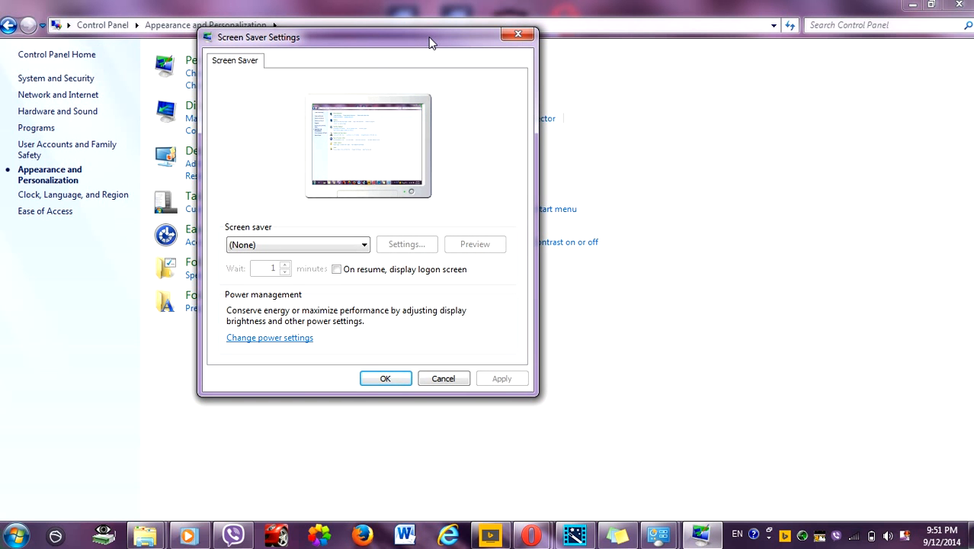
- Choose 3D Text as the screen saver
left_click(355, 246)
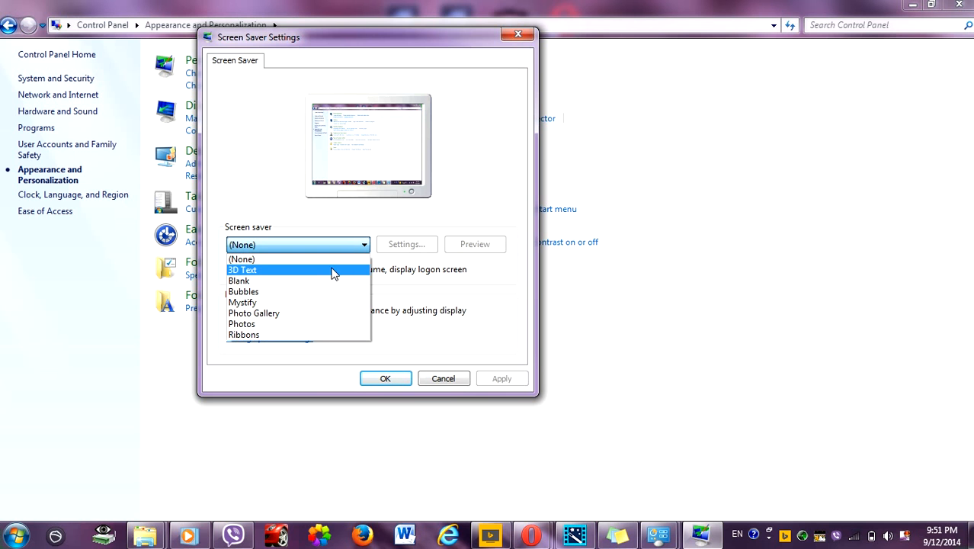
key("Down")
key("Down")
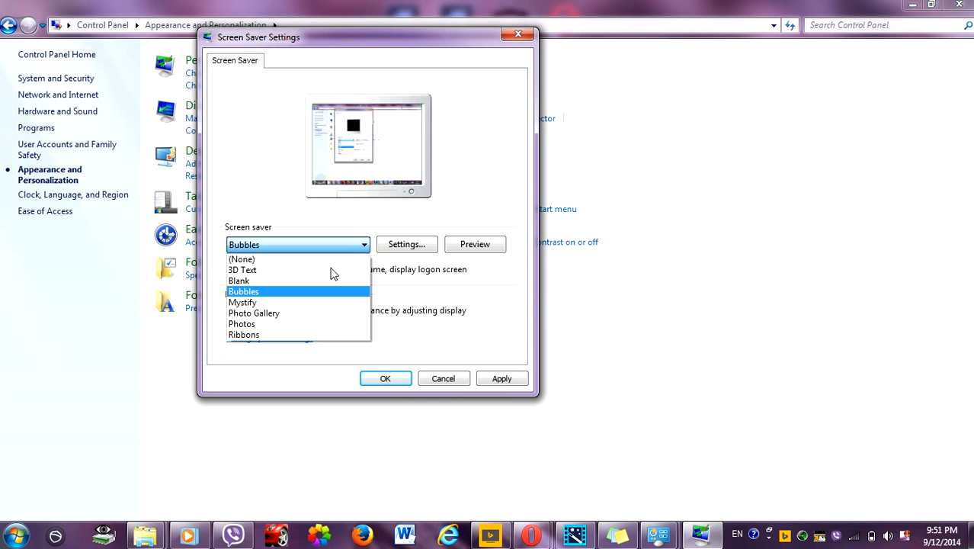
left_click(310, 273)
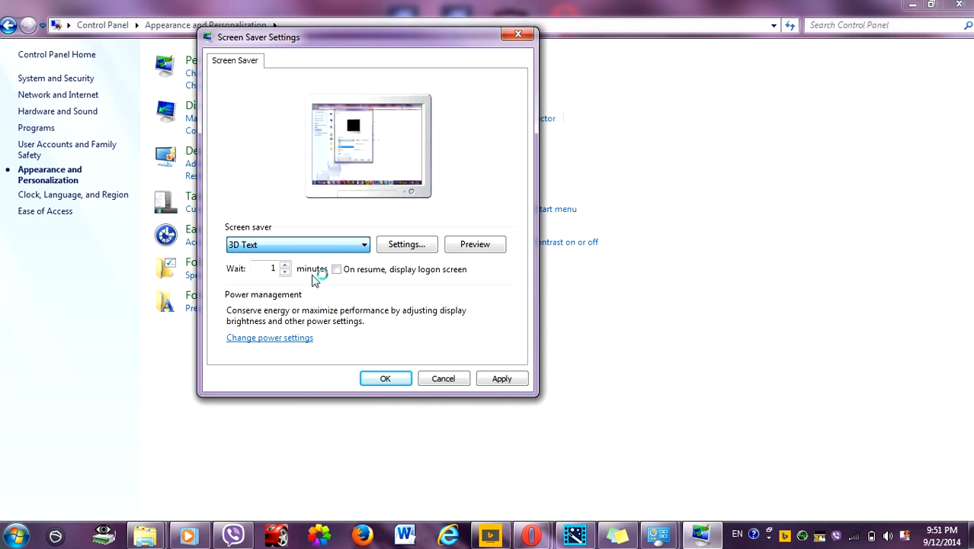
left_click(347, 246)
left_click(347, 246)
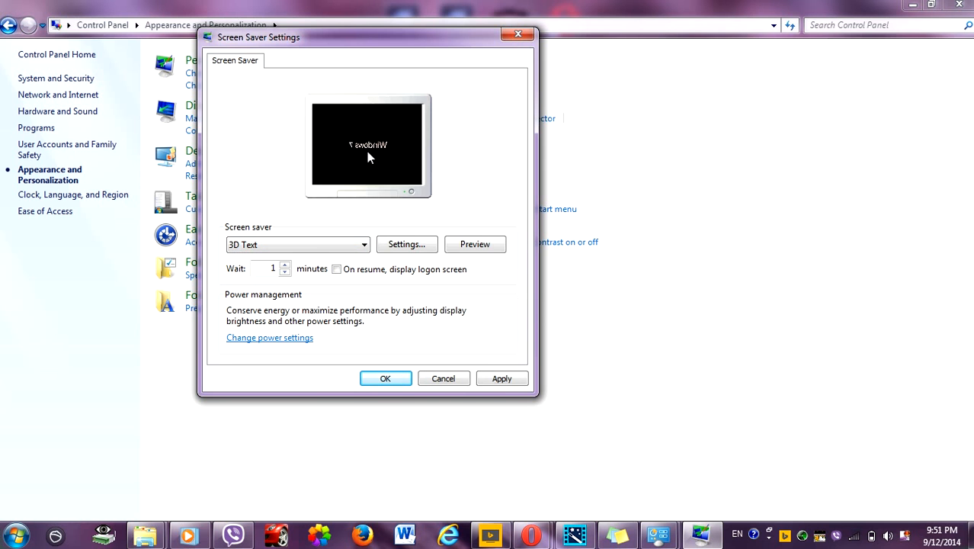
- Set the screen saver wait to 10 minutes with the logon screen on resume, apply the settings and close the Control Panel
left_click(275, 269)
type("0")
left_click(336, 270)
left_click(518, 384)
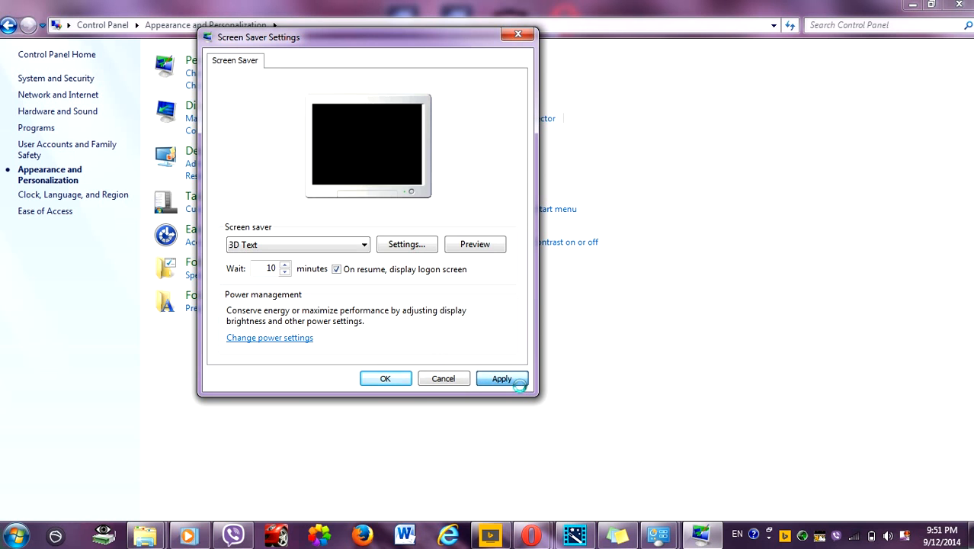
left_click(388, 379)
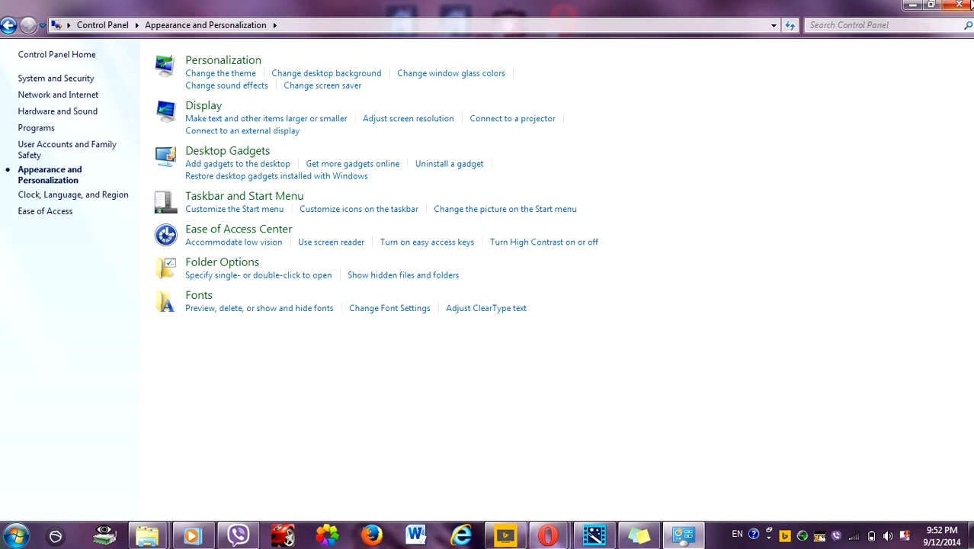
left_click(958, 4)
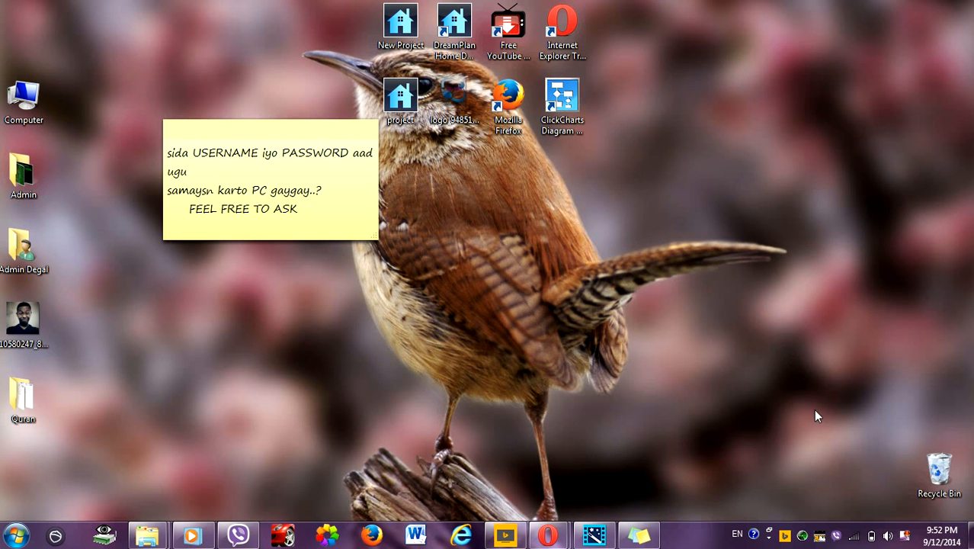